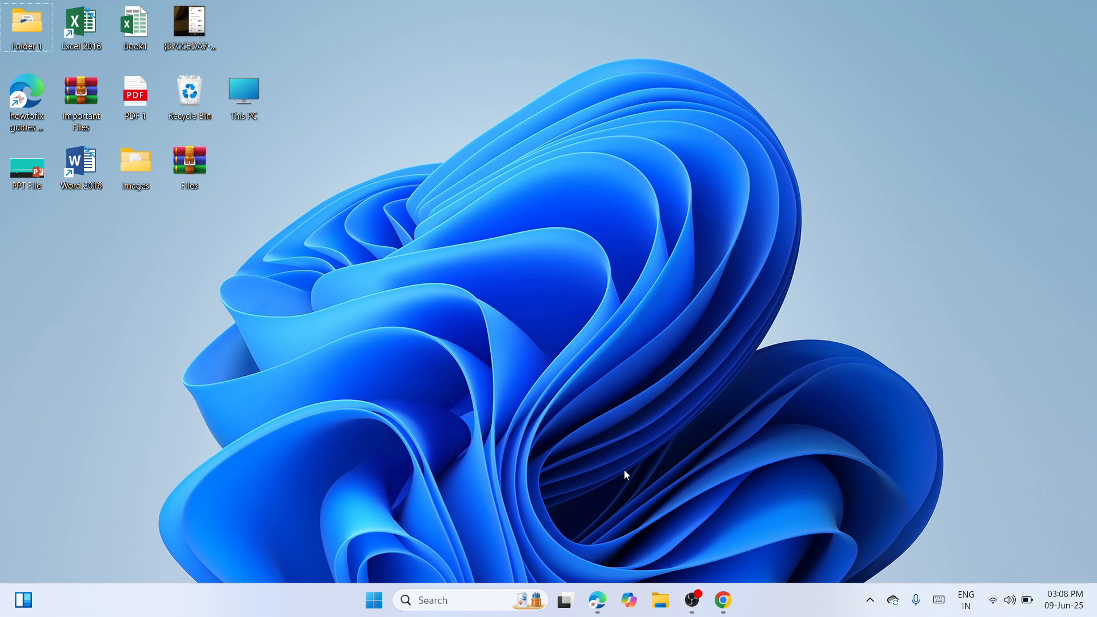
In Chrome, open the Canon imageCLASS LBP6030/LBP6030B/LBP6030w support page and check the language choices for its Windows 11 driver.
click(723, 600)
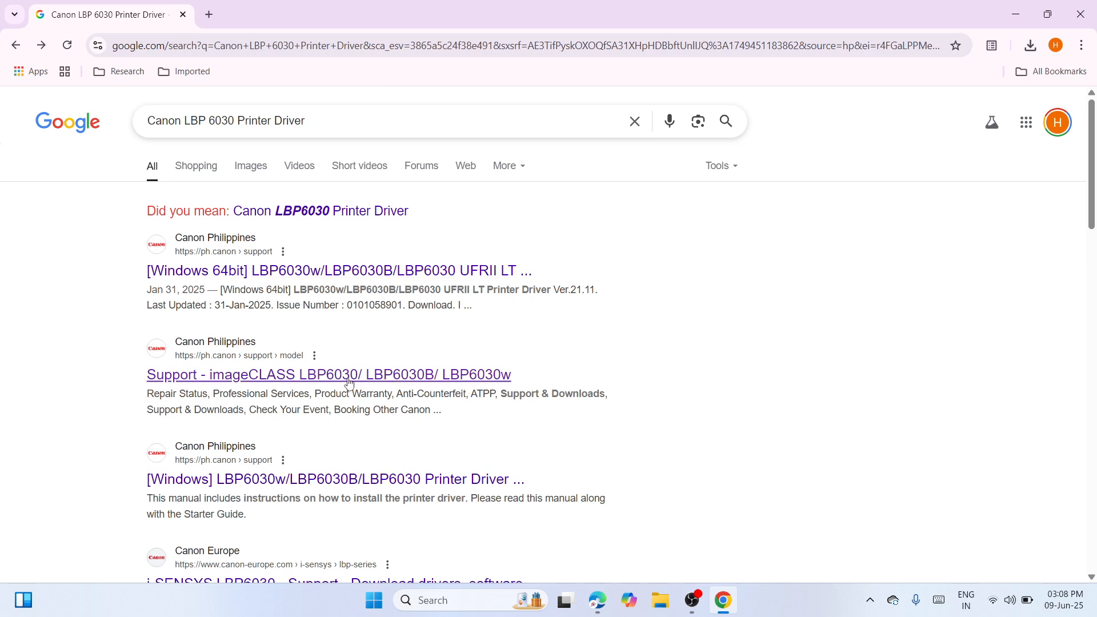
click(301, 378)
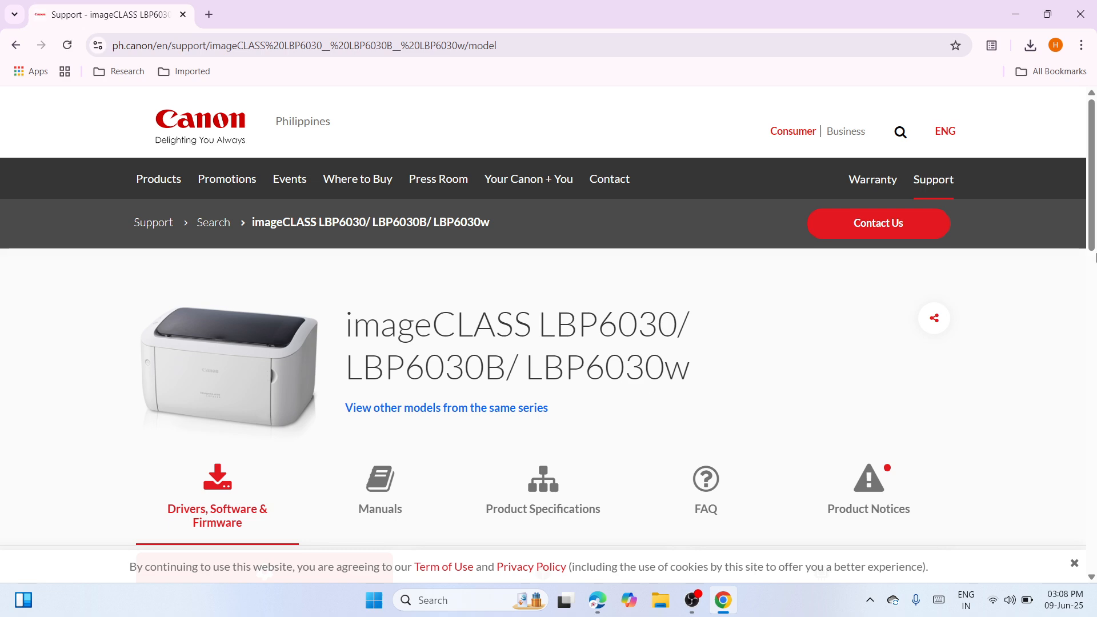
drag(1094, 237, 1092, 389)
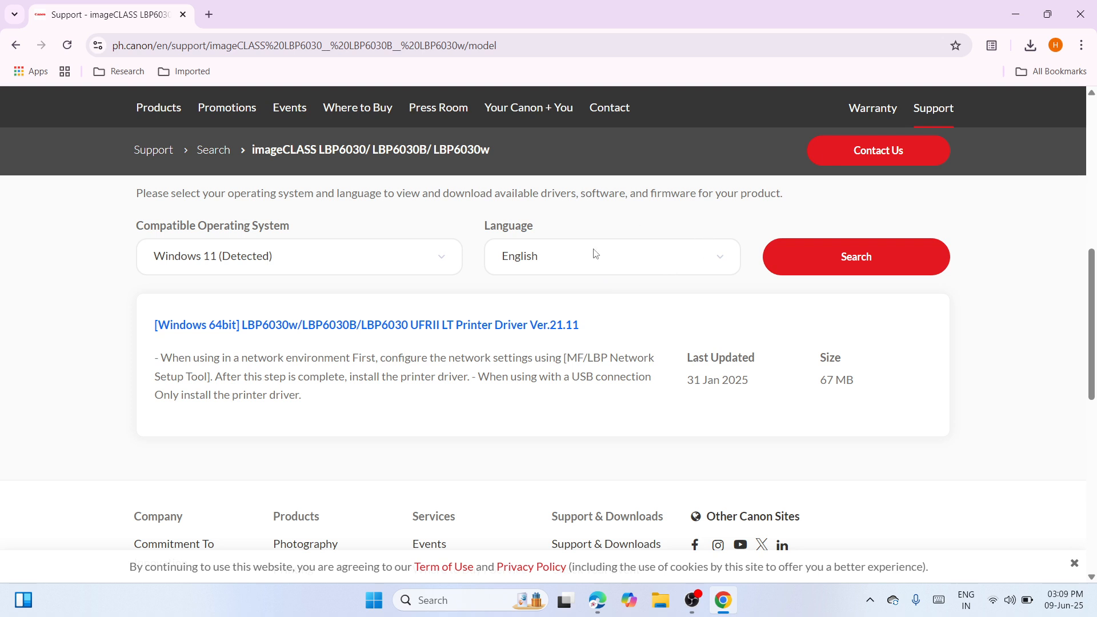
click(722, 260)
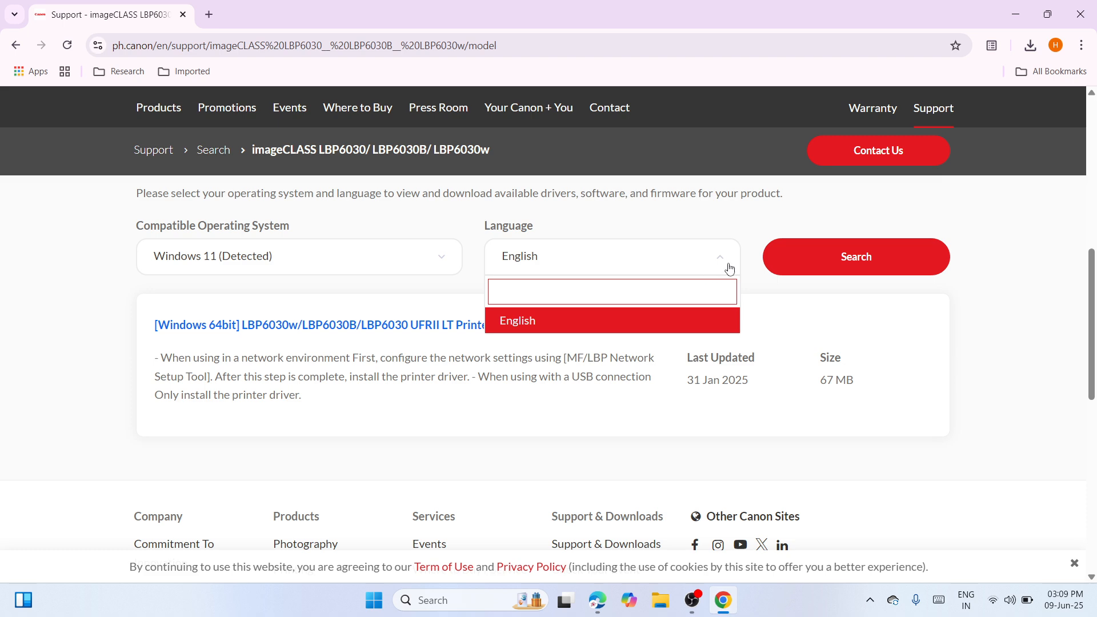
click(721, 260)
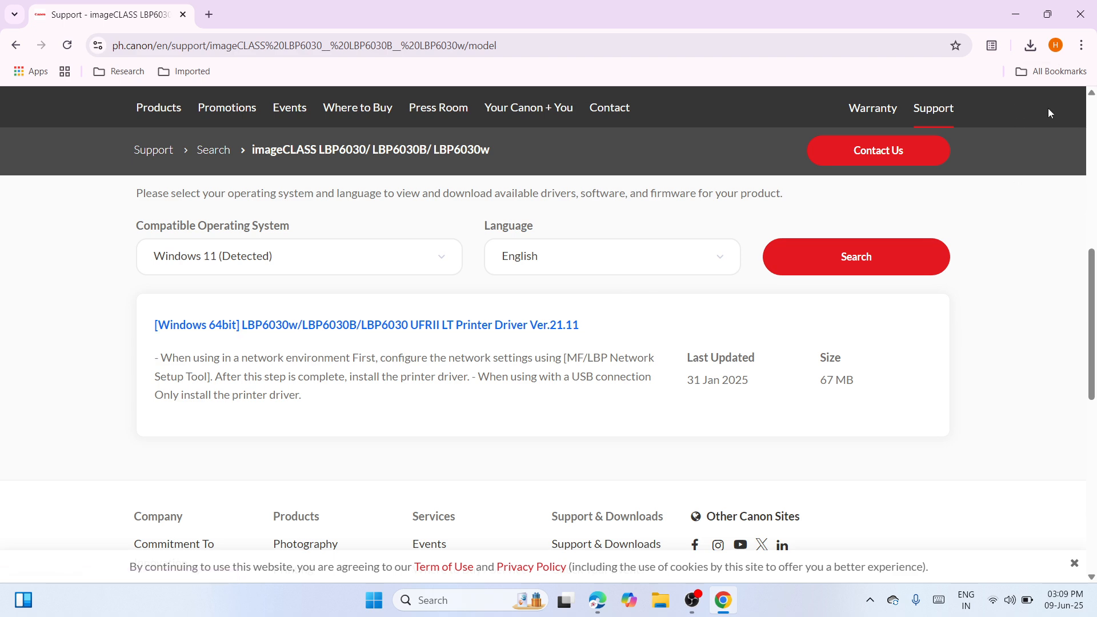
Move the downloaded LBP6030_V2111_WP_EN file from its Downloads folder to an open area of the desktop, closing the browser and folder windows.
click(1031, 47)
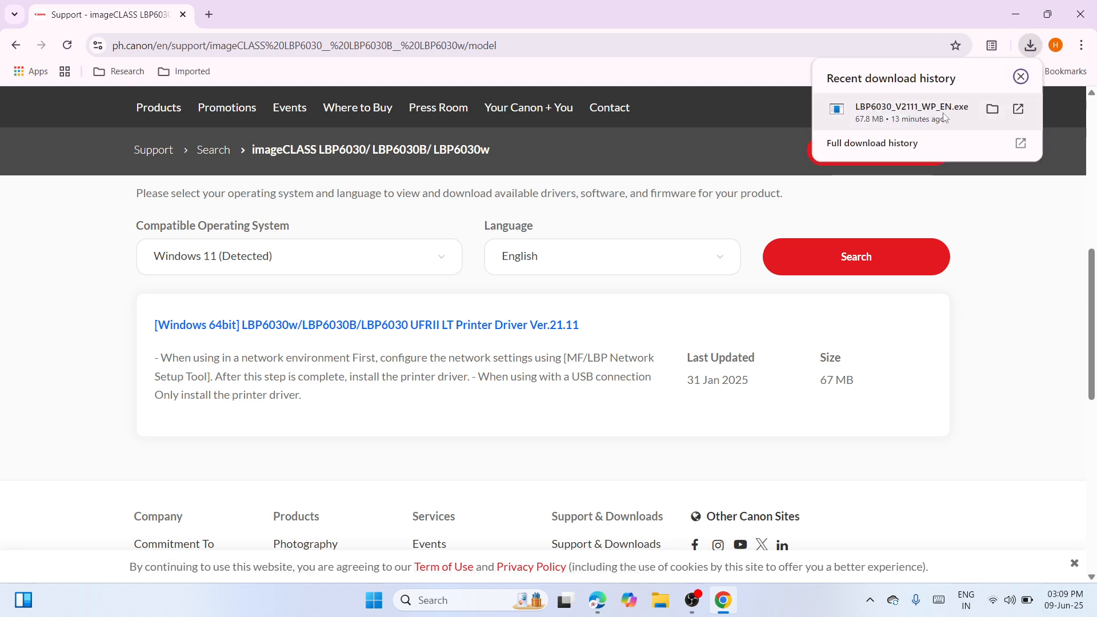
click(992, 108)
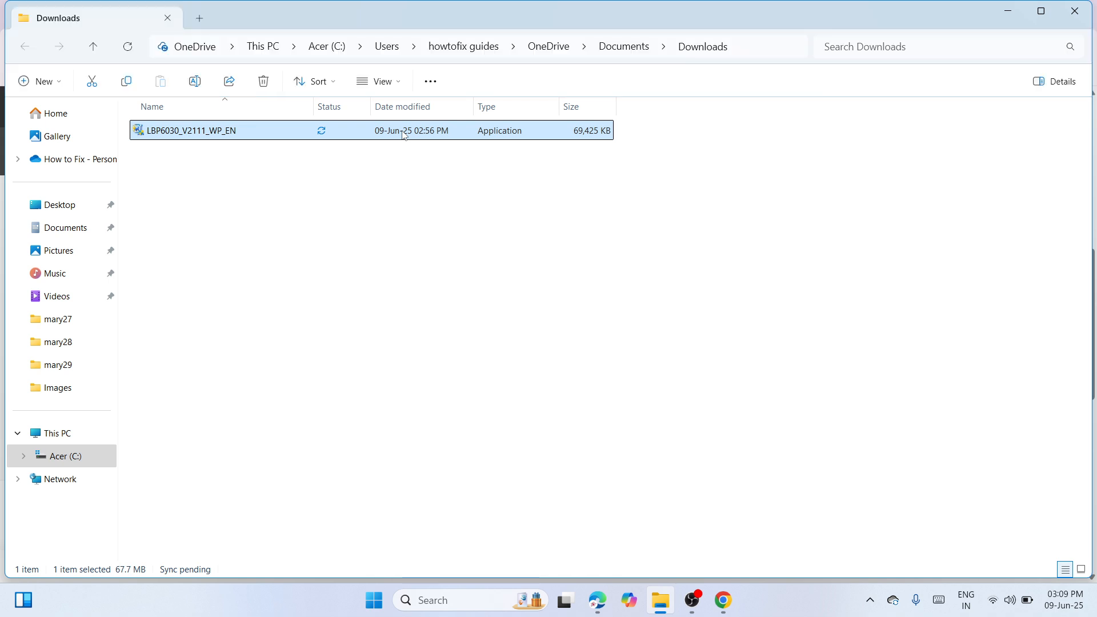
right_click(404, 135)
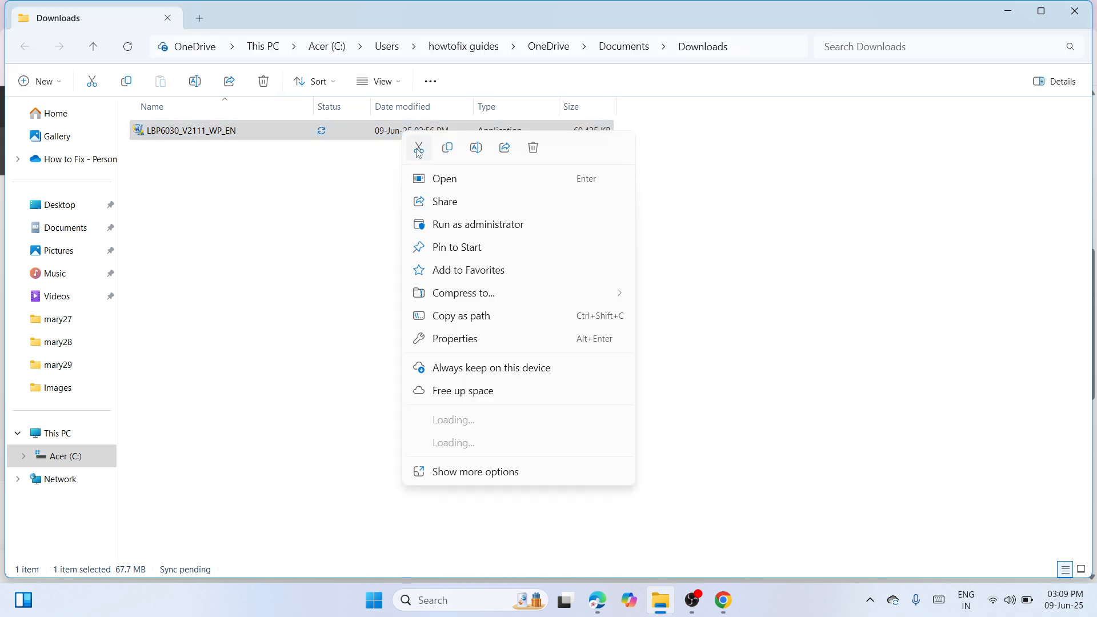
click(419, 150)
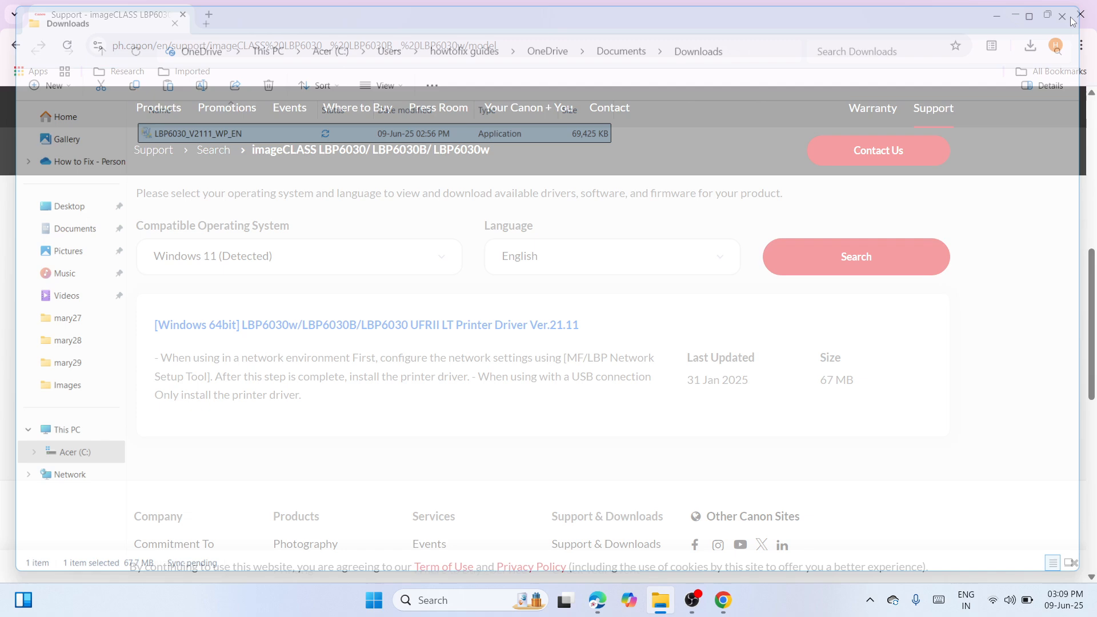
click(1080, 21)
click(1081, 22)
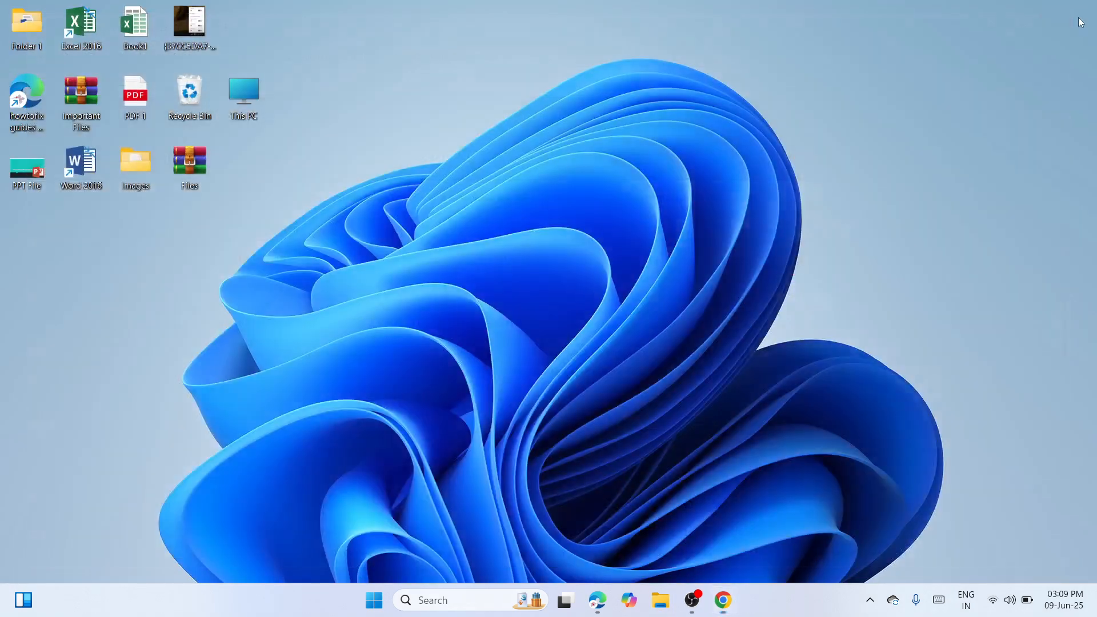
right_click(579, 234)
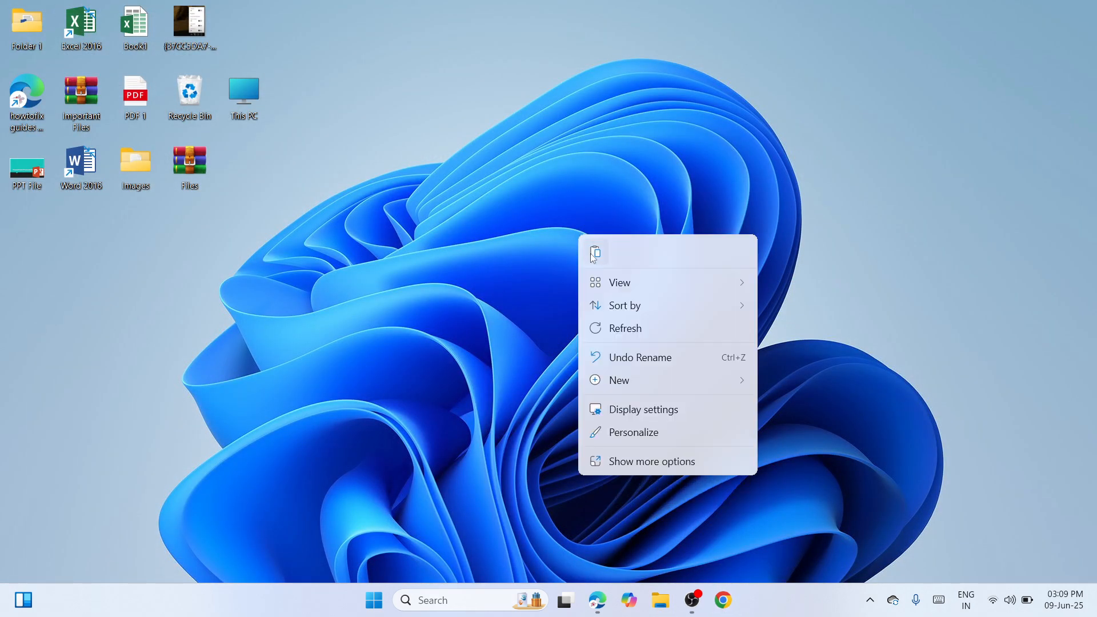
click(589, 252)
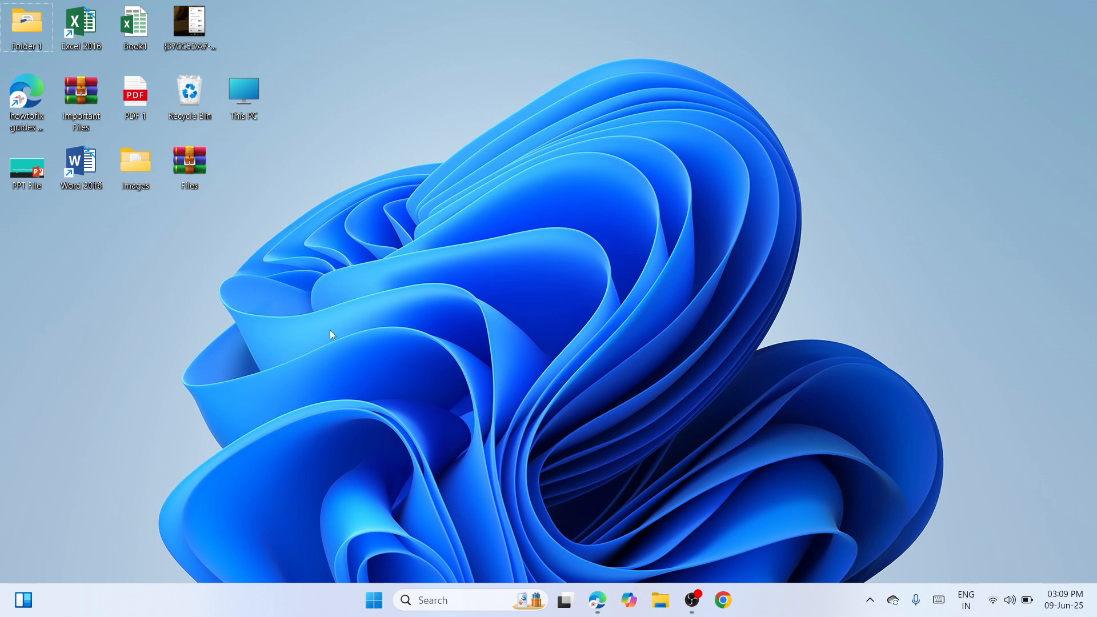
drag(28, 239, 463, 178)
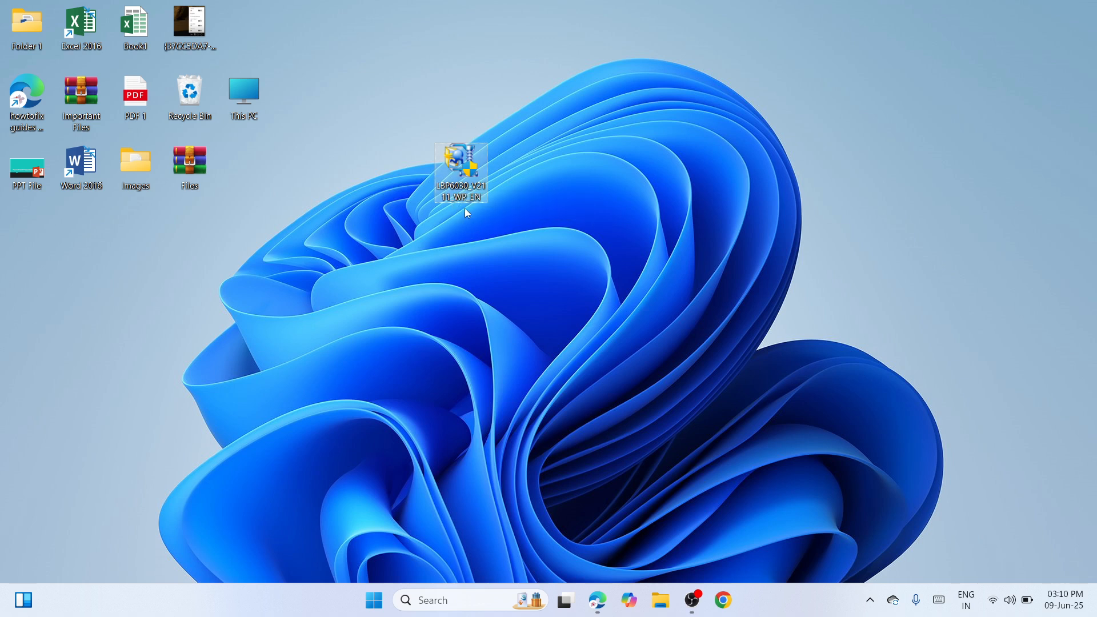
Extract LBP6030_V2111_WP_EN with WinRAR into a folder of the same name and place that folder beside the file on the desktop.
right_click(462, 163)
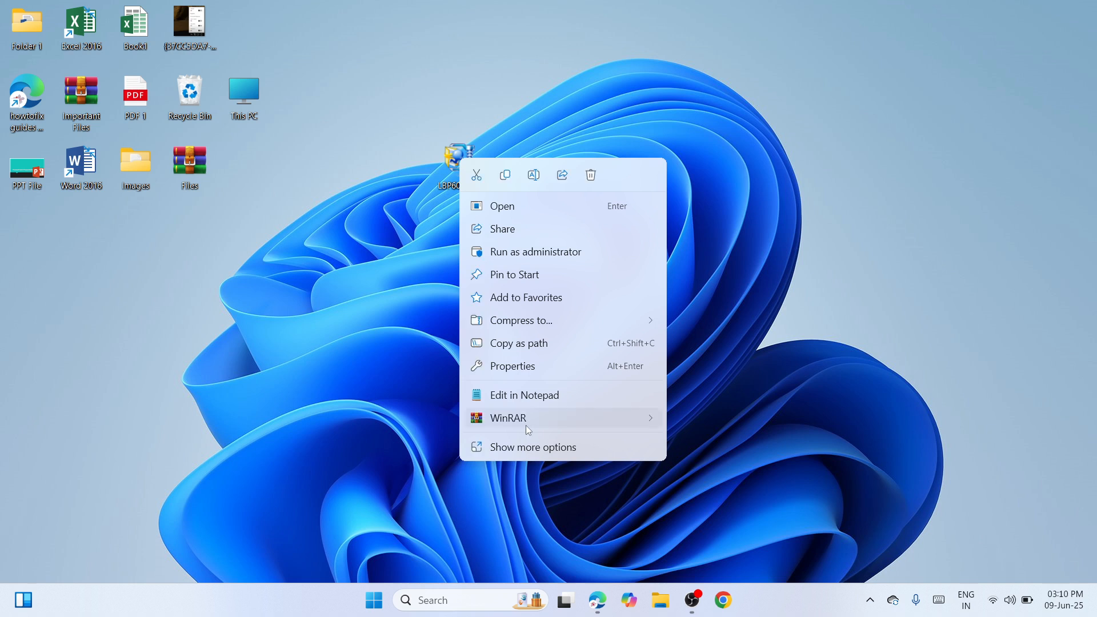
mouse_move(563, 428)
click(740, 373)
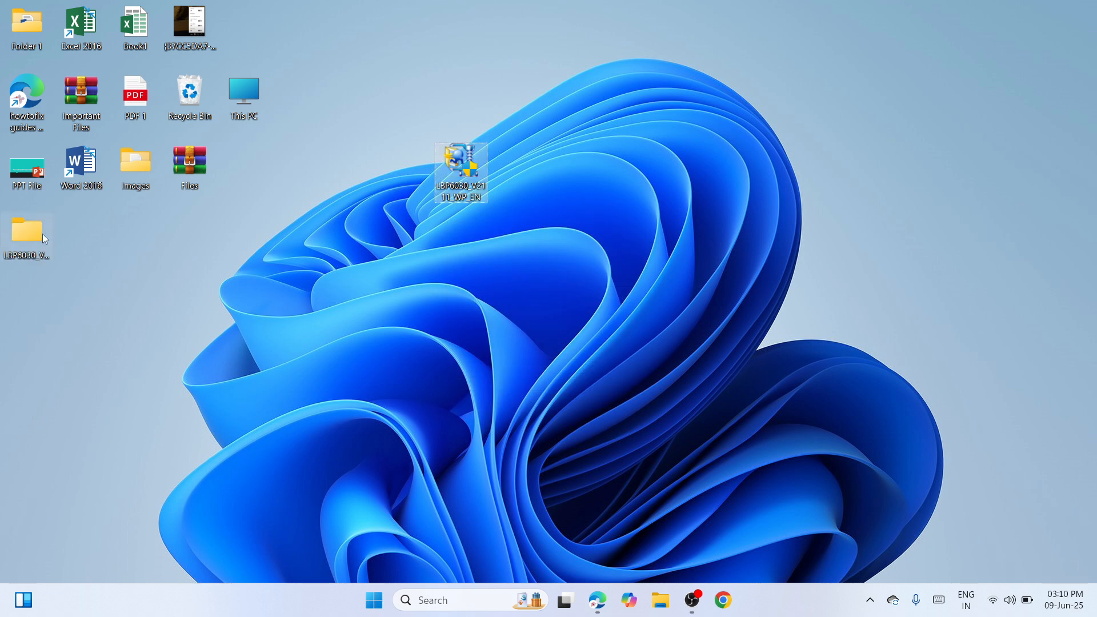
drag(23, 229, 373, 153)
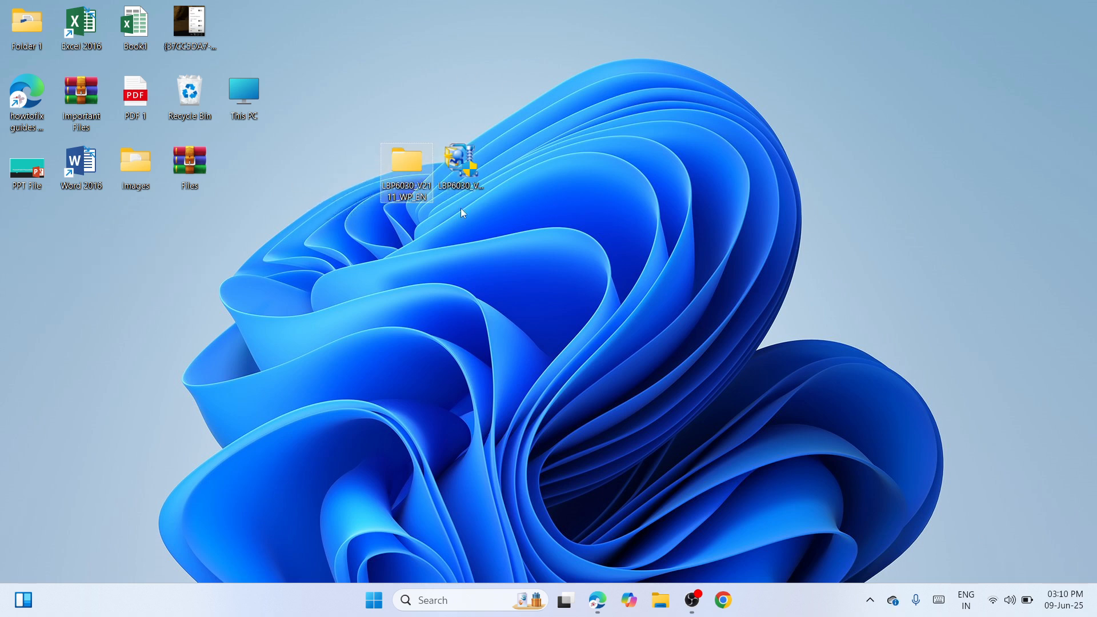
click(513, 336)
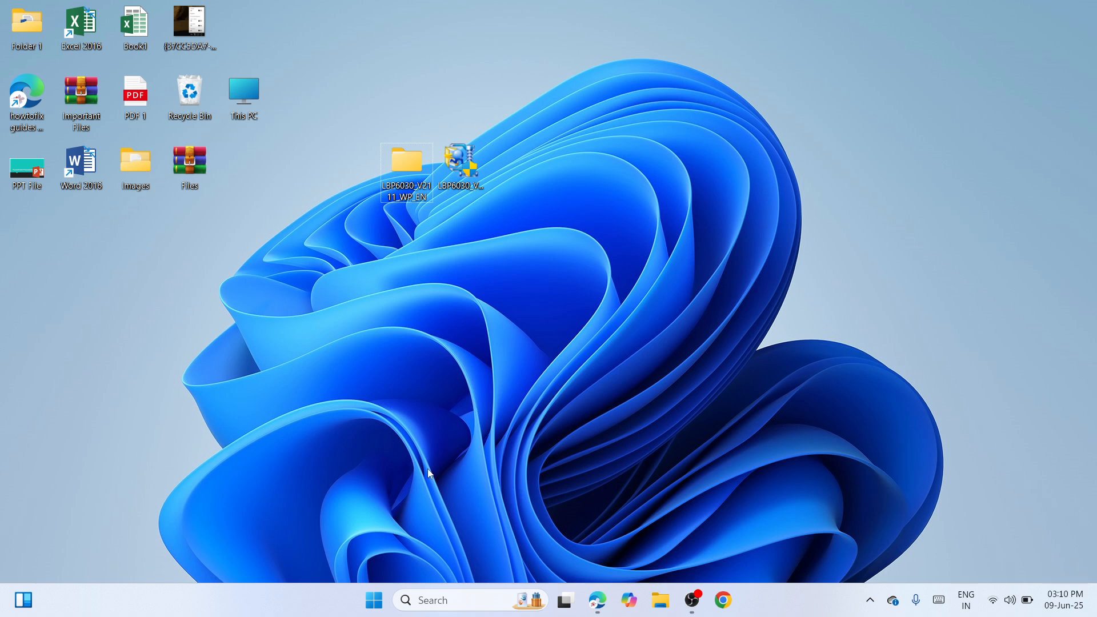
Open the Printers & scanners page in Windows Settings and start adding an unlisted printer manually.
right_click(375, 602)
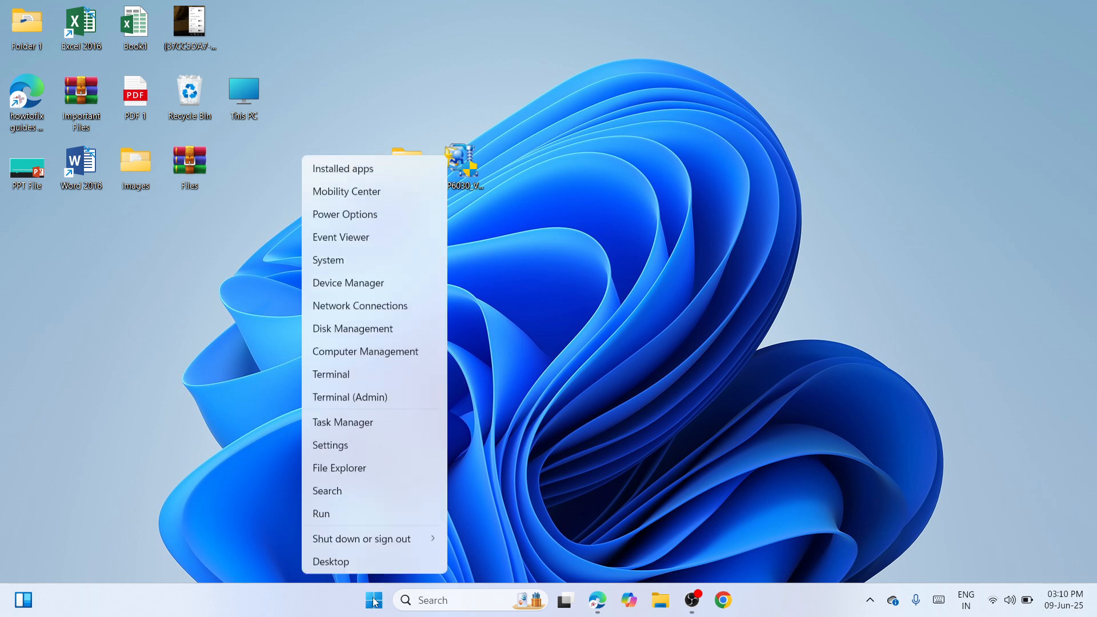
click(338, 445)
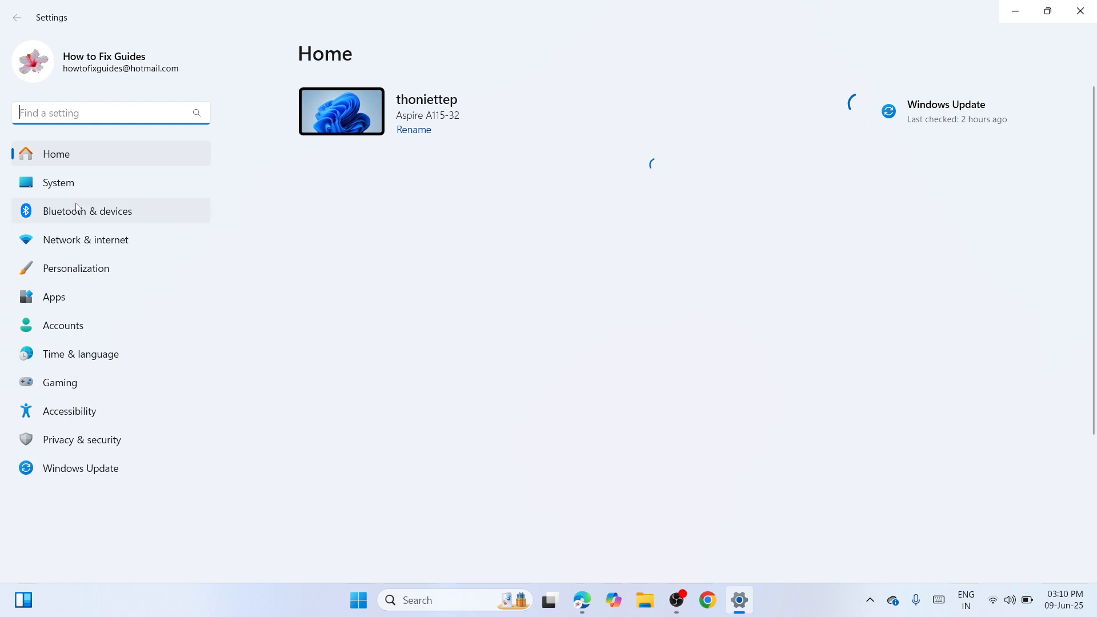
click(115, 215)
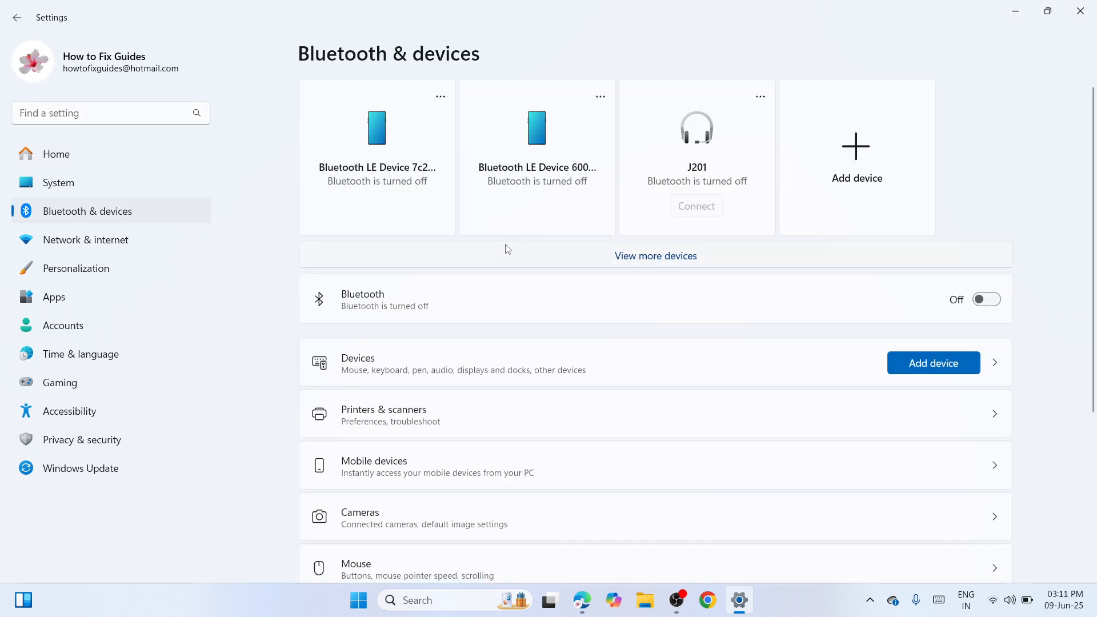
click(527, 416)
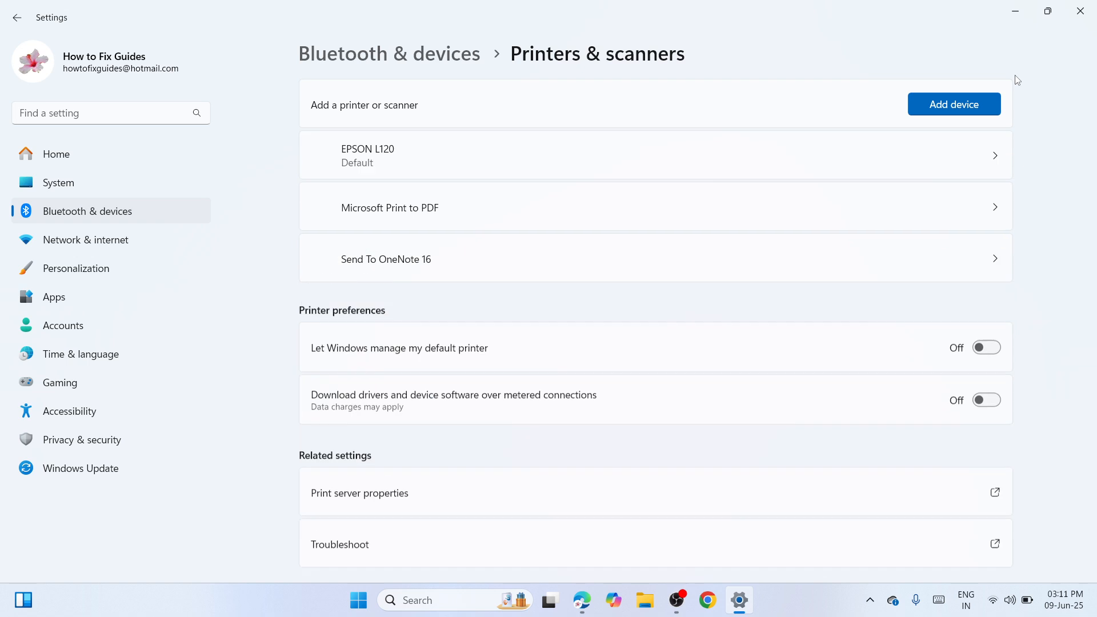
click(969, 102)
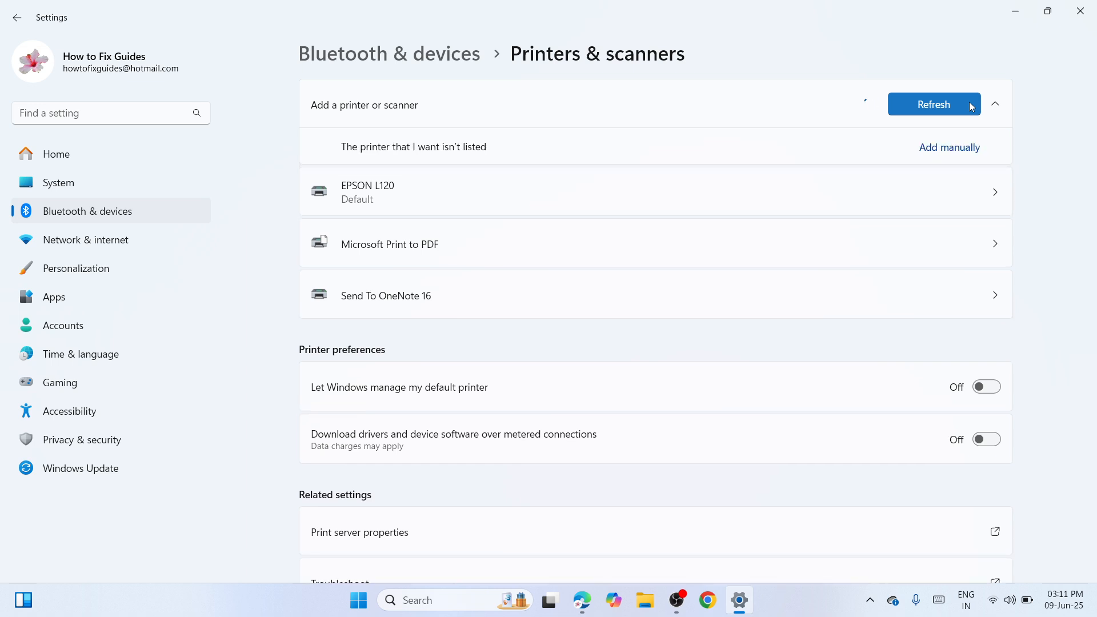
click(950, 147)
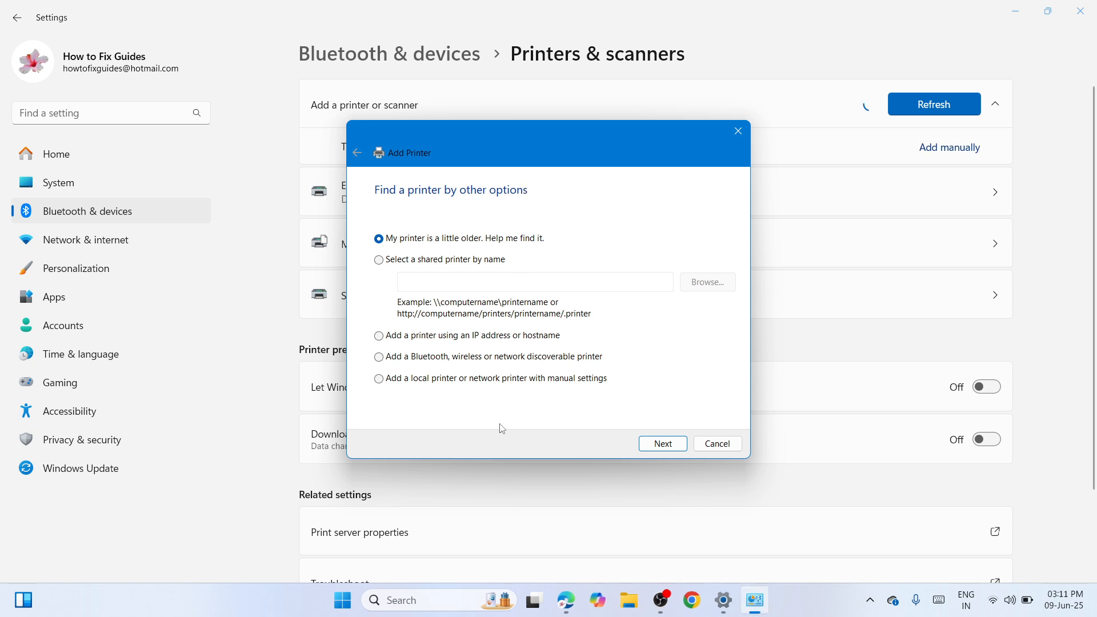
Choose to add a local printer with manual settings, using the existing port USB001 (Virtual printer port for USB).
click(444, 381)
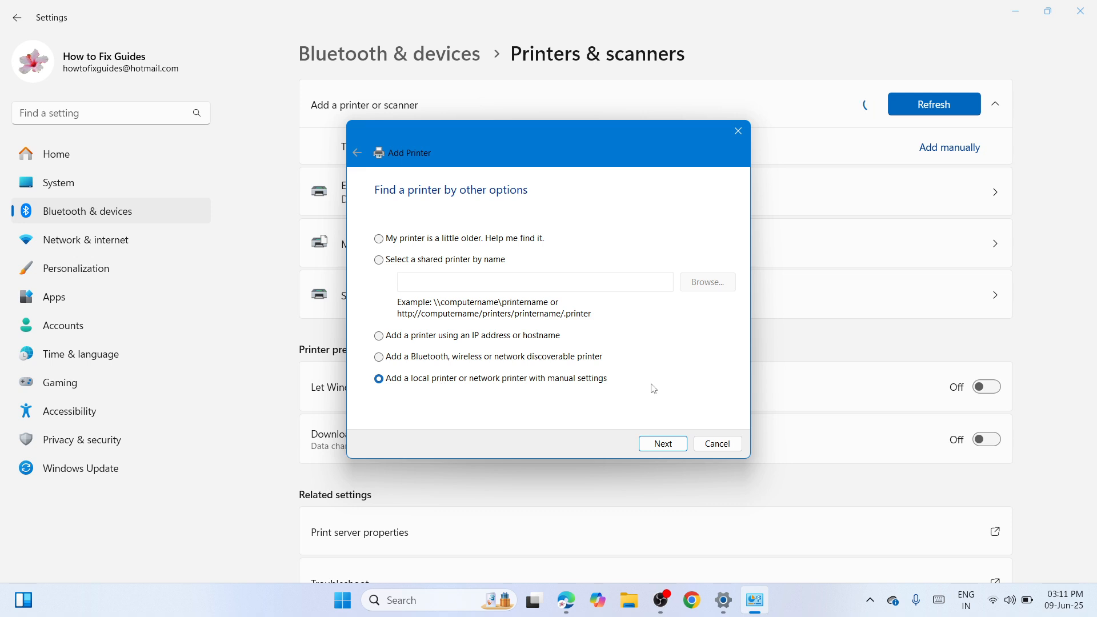
click(660, 448)
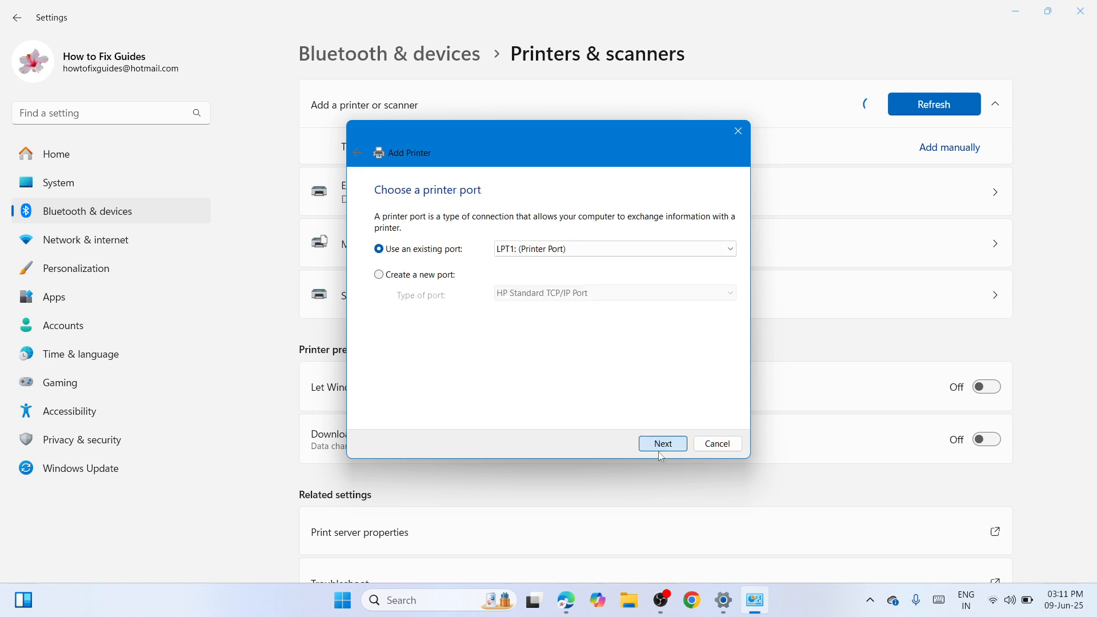
click(730, 252)
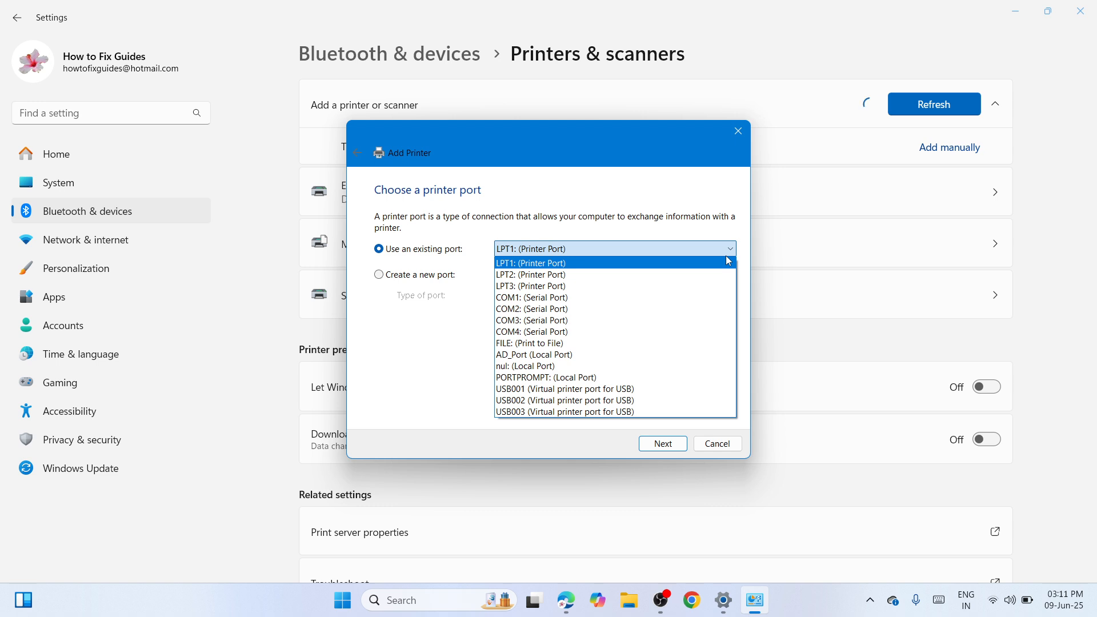
click(645, 391)
click(661, 444)
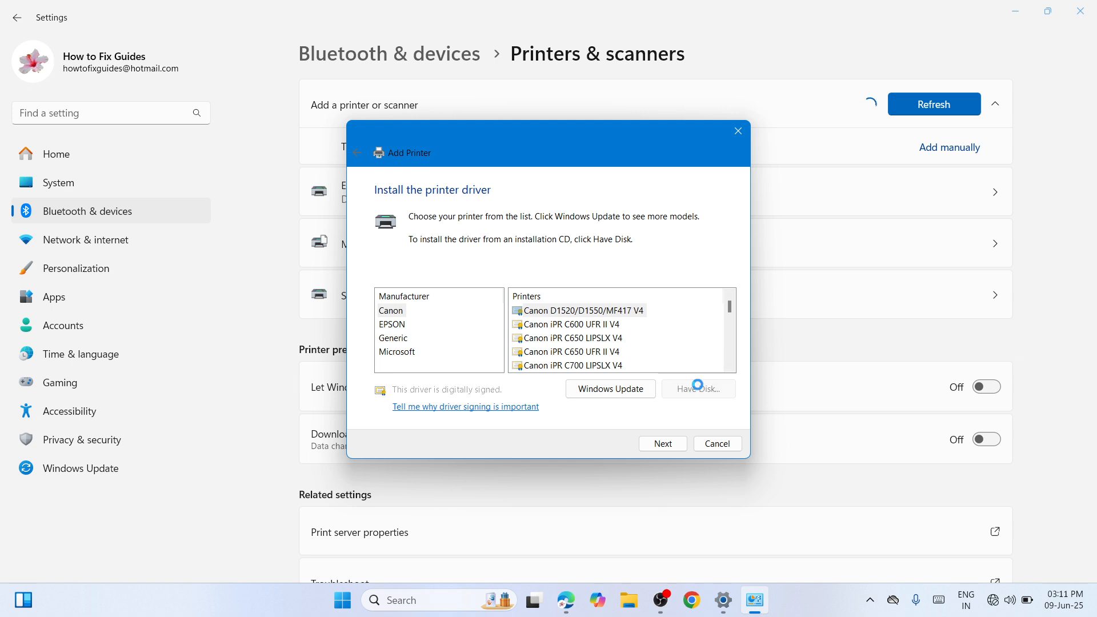
Choose to install the driver from disk and browse to the LBP6030_V2111_WP_EN folder on the desktop.
click(697, 389)
click(674, 363)
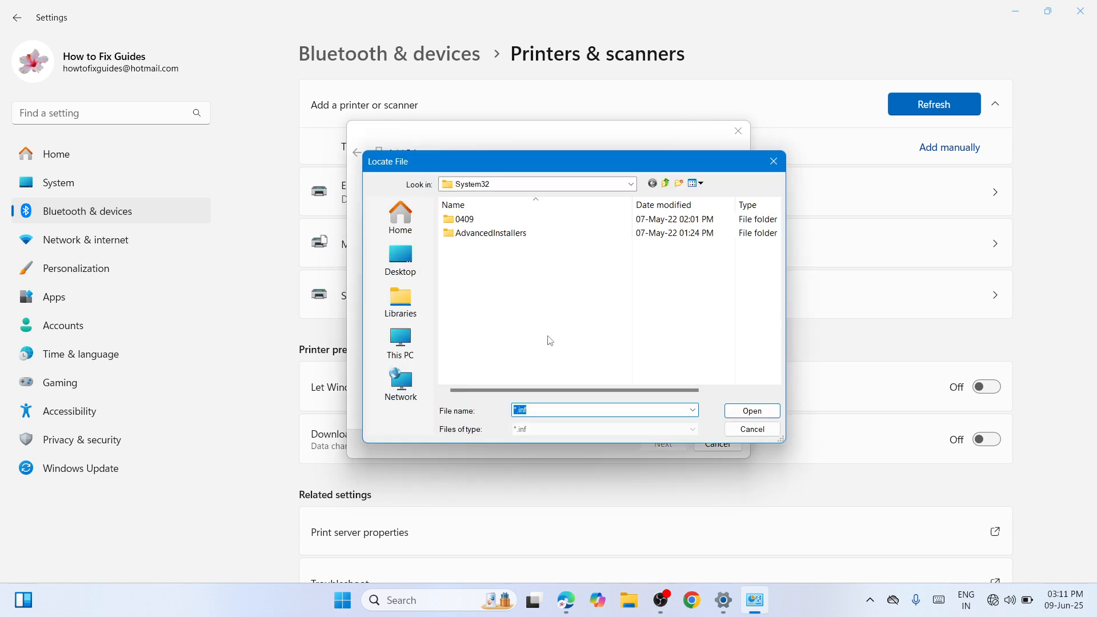
click(403, 268)
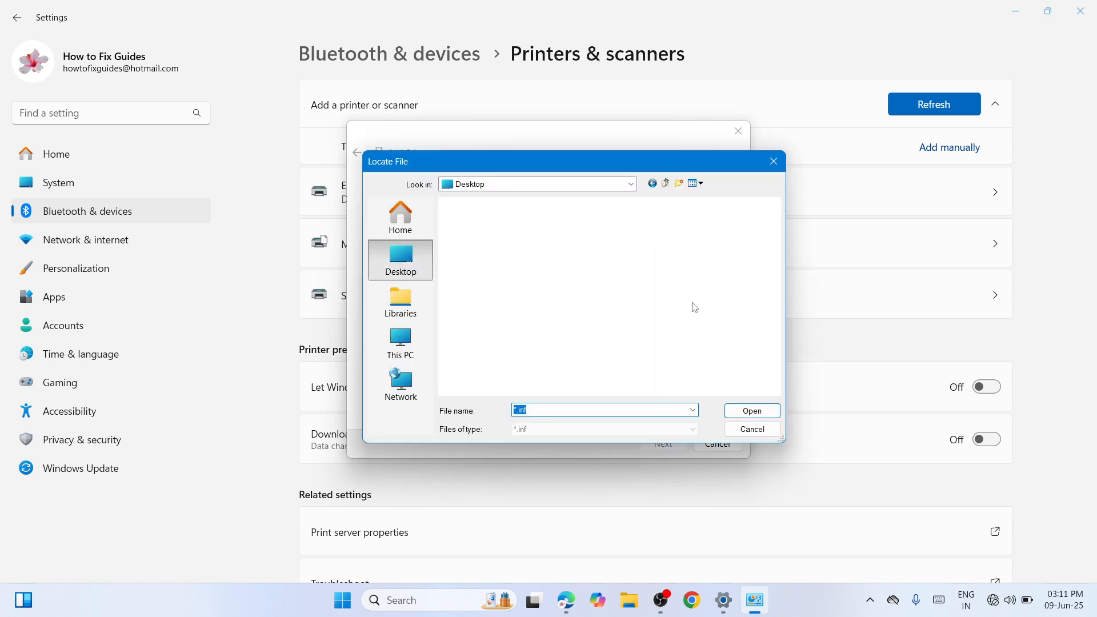
scroll(780, 292, down, 3)
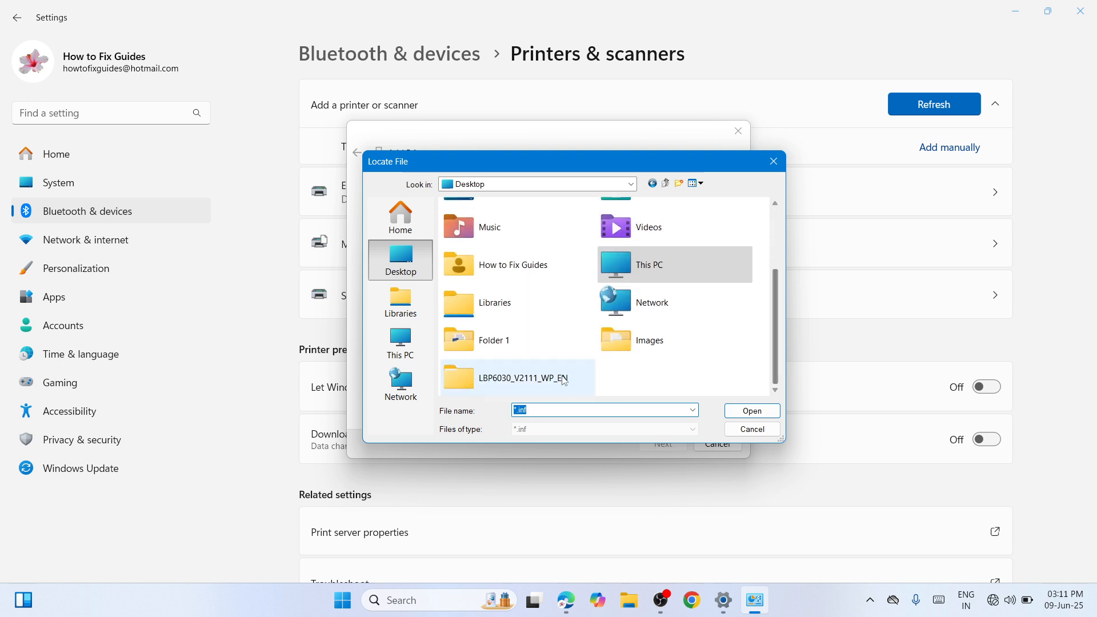
click(517, 380)
double_click(519, 379)
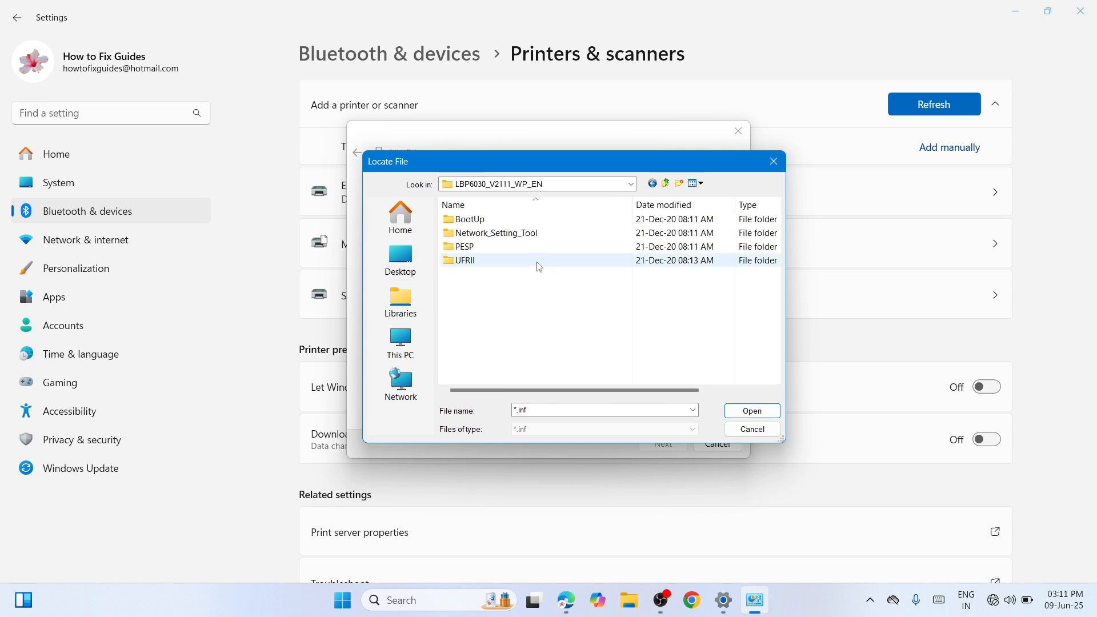
Load the driver file CNLB0KA64.INF from UFRII, uk_eng, x64, Driver, and continue with the Canon LBP6030/6040/6018L printer.
click(538, 265)
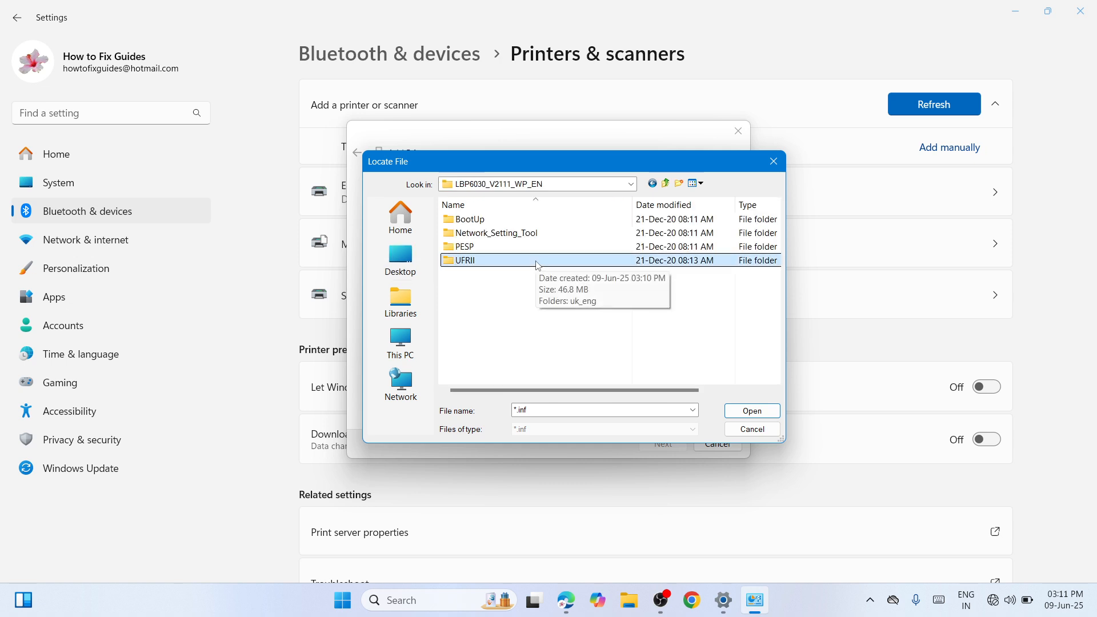
double_click(568, 262)
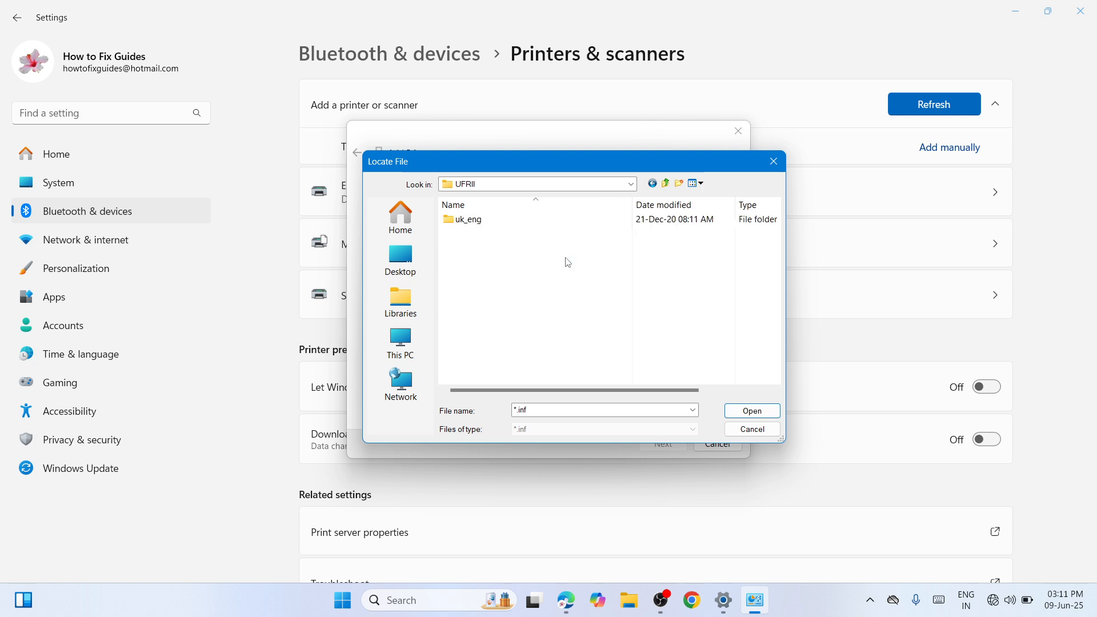
double_click(580, 223)
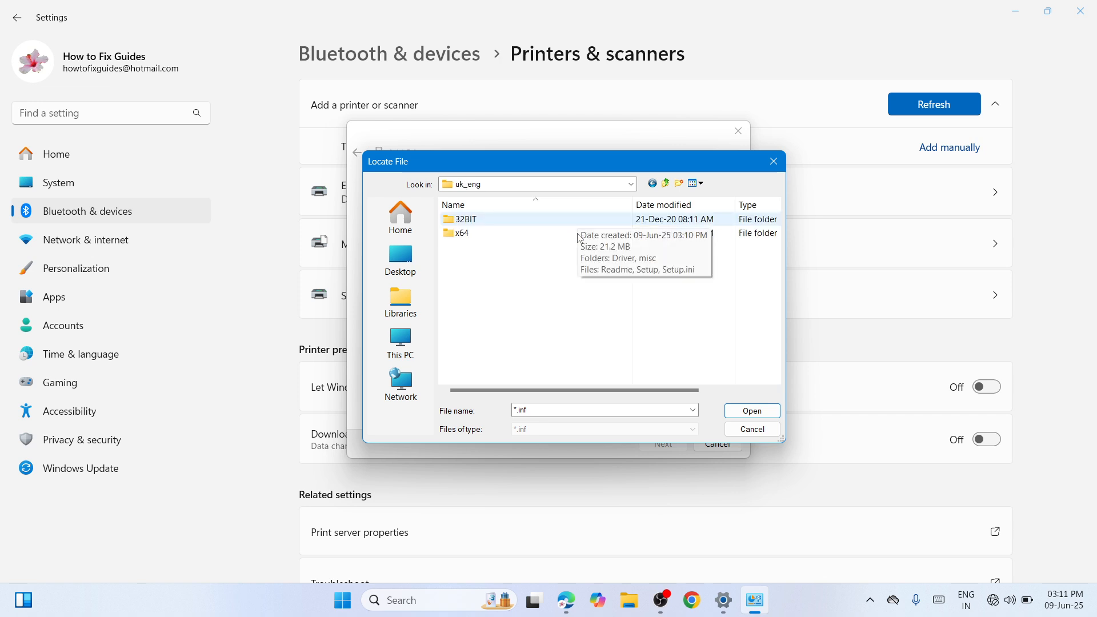
click(580, 235)
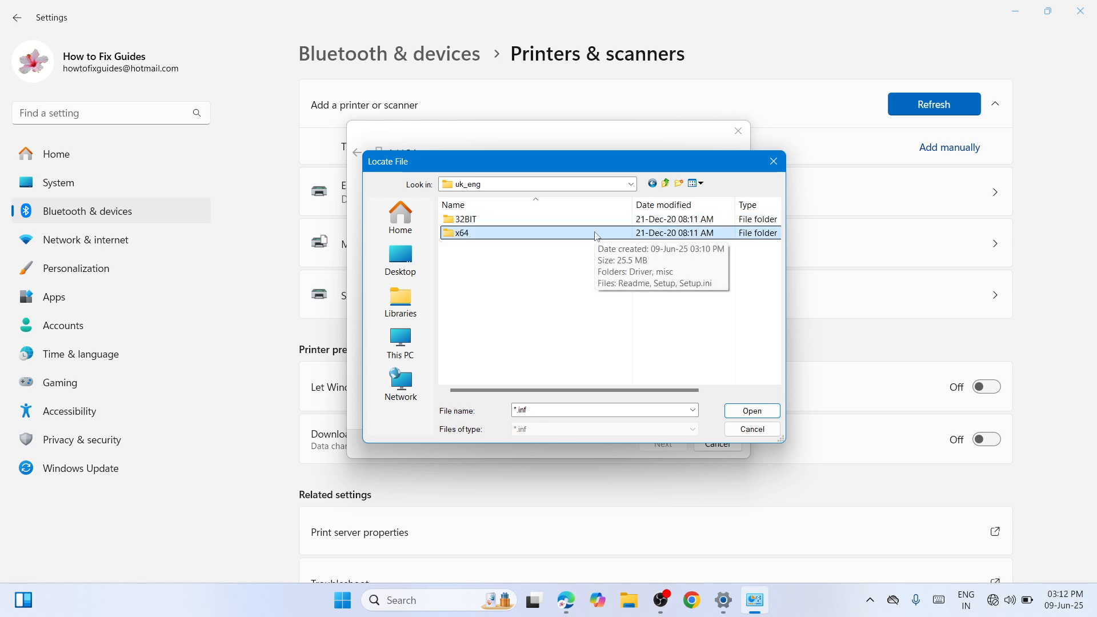
double_click(597, 234)
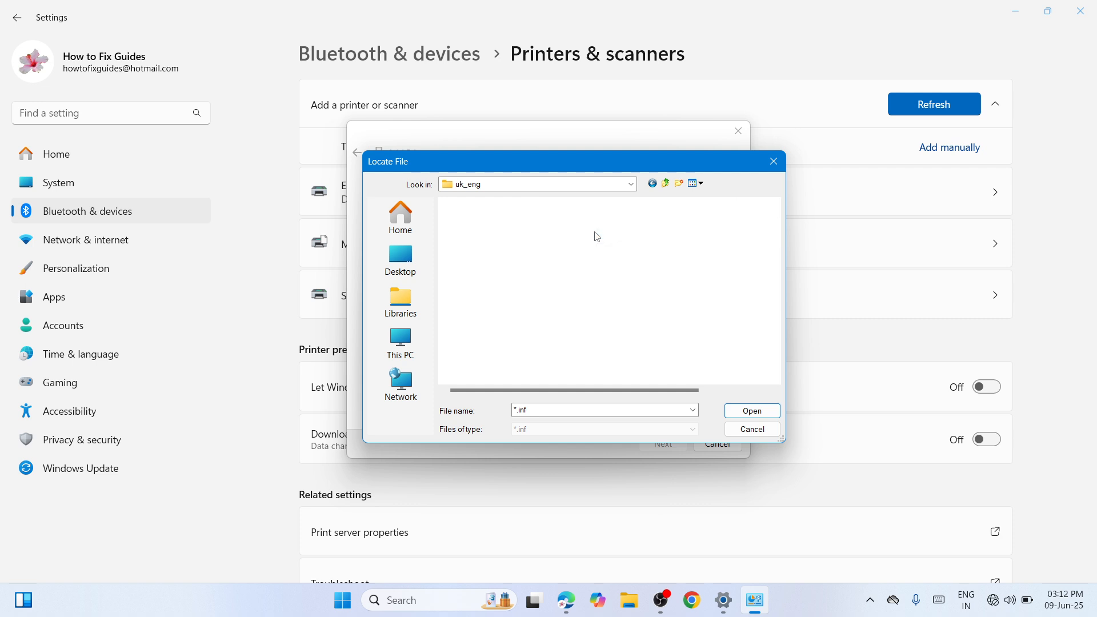
double_click(579, 221)
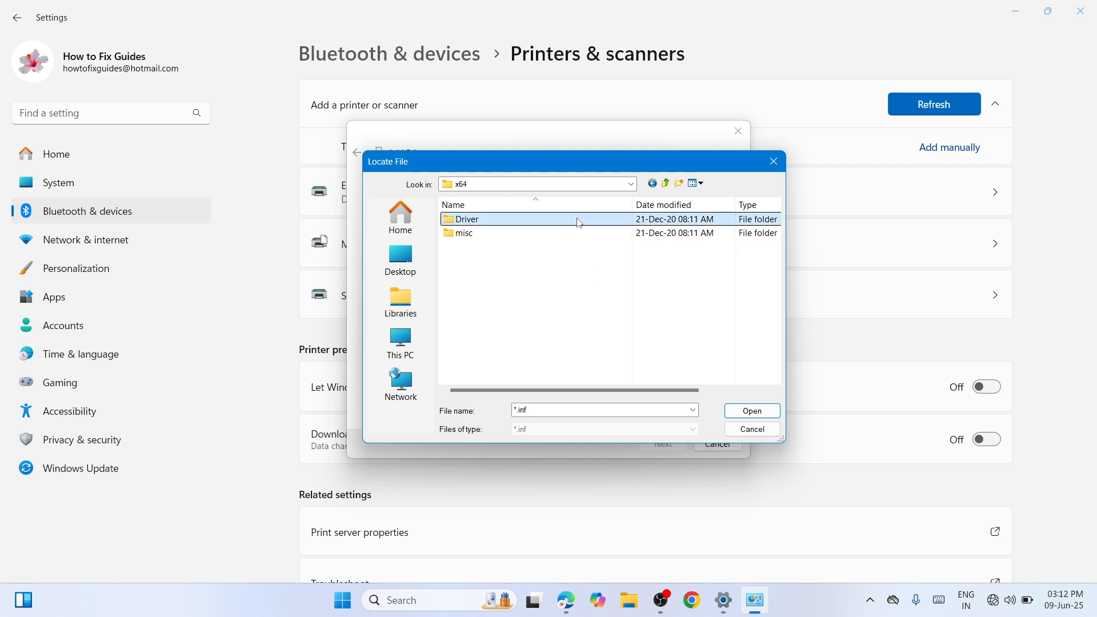
click(579, 222)
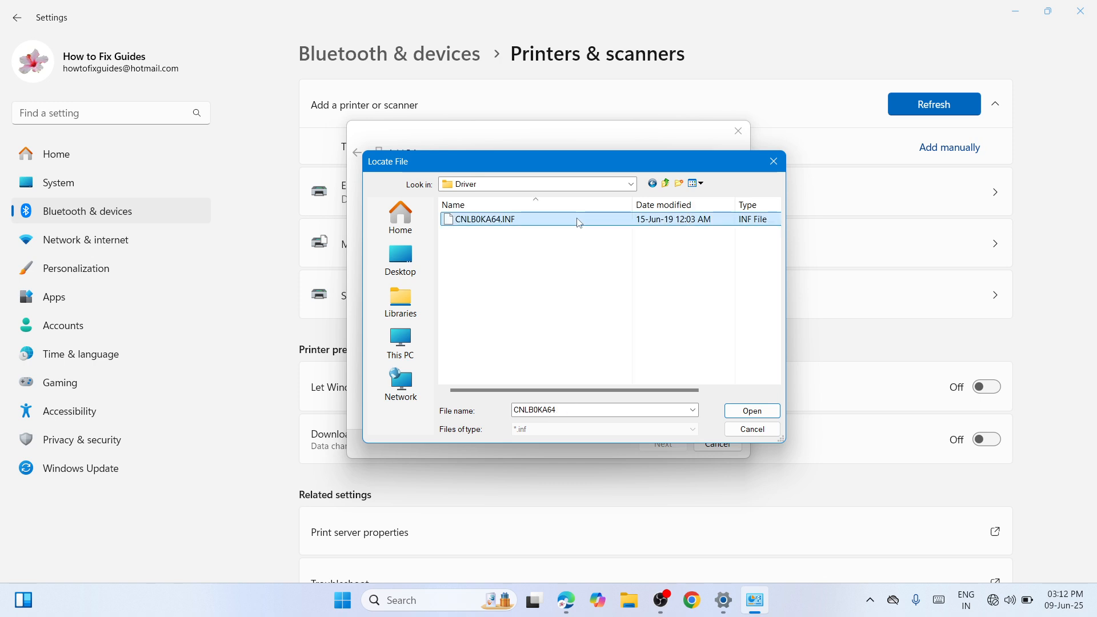
click(737, 408)
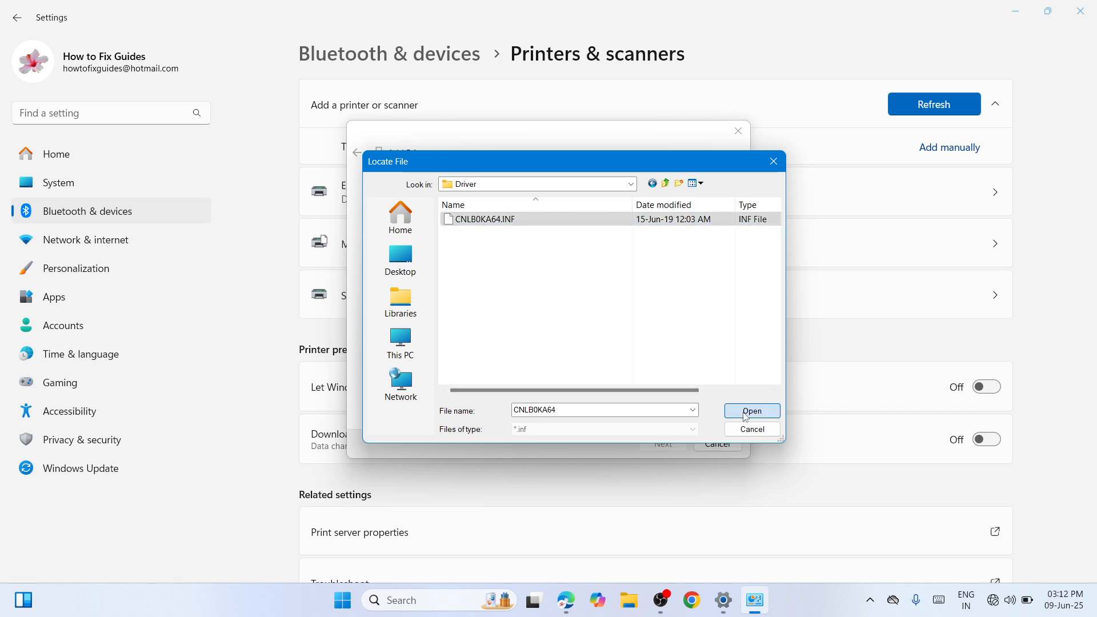
click(674, 259)
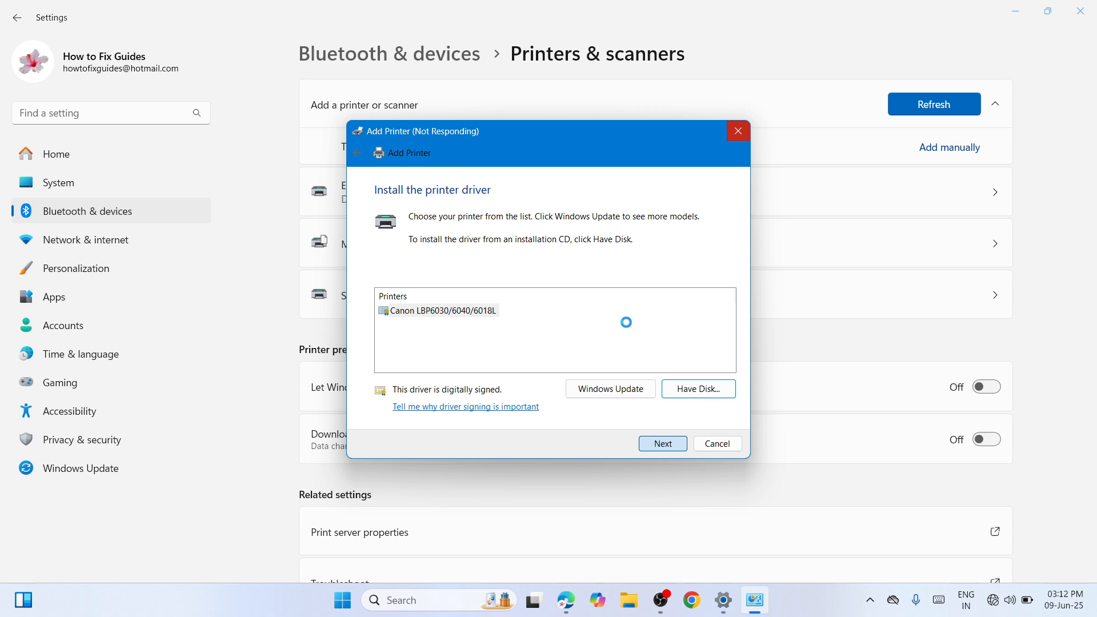
drag(571, 127, 599, 120)
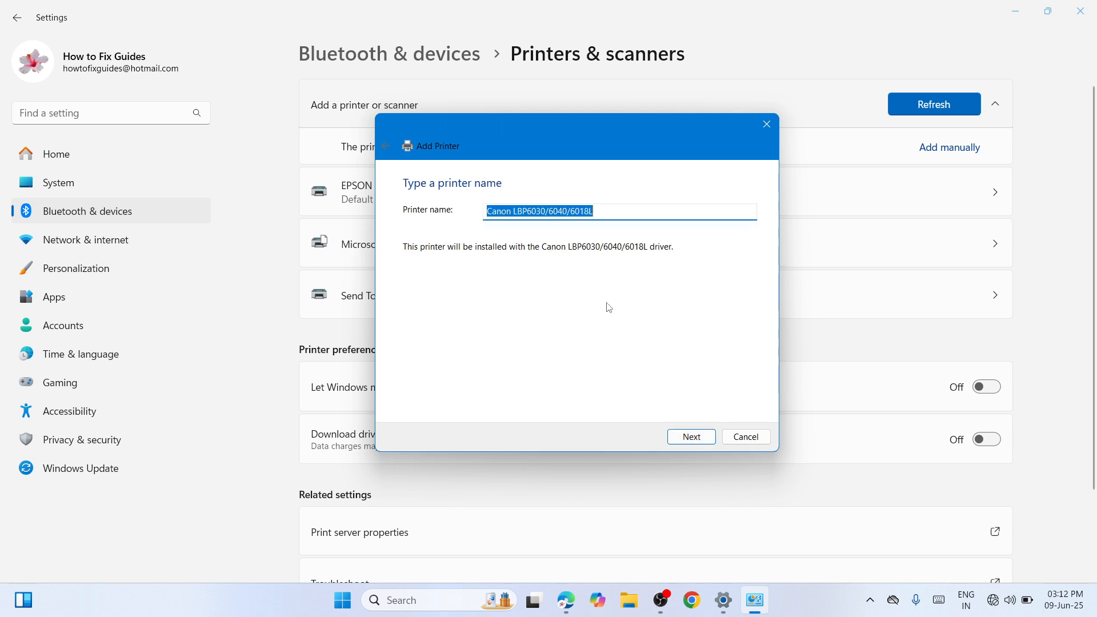
Name the printer Canon LBP6030 6030w and install it.
click(601, 212)
key(BackSpace)
key(BackSpace)
key(BackSpace)
key(BackSpace)
key(BackSpace)
key(BackSpace)
key(BackSpace)
key(BackSpace)
key(BackSpace)
key(BackSpace)
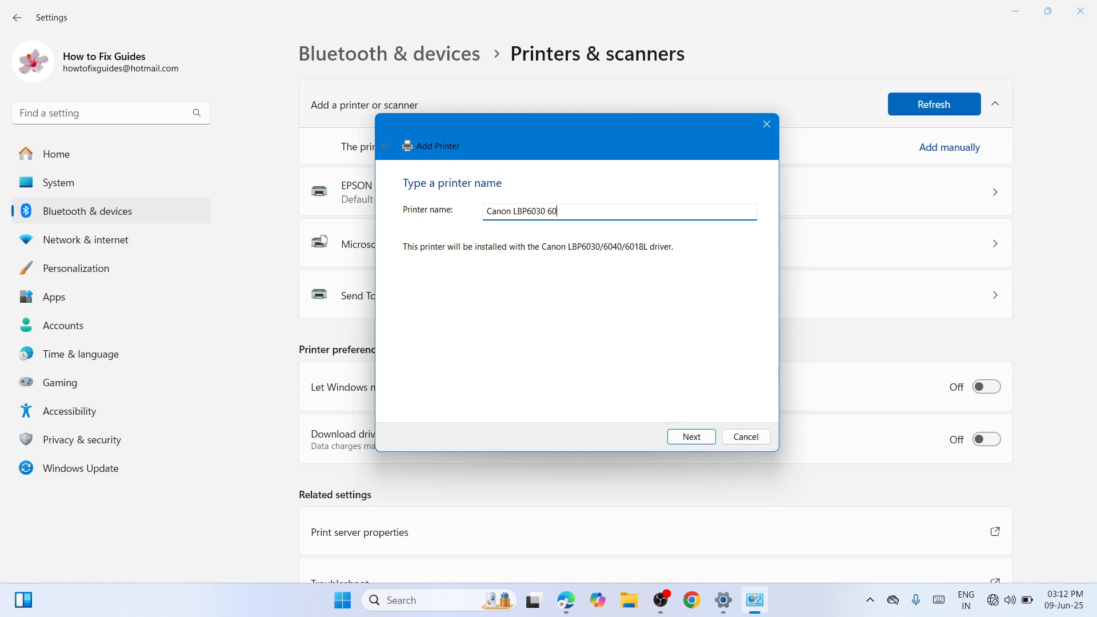
text(6030w)
click(690, 436)
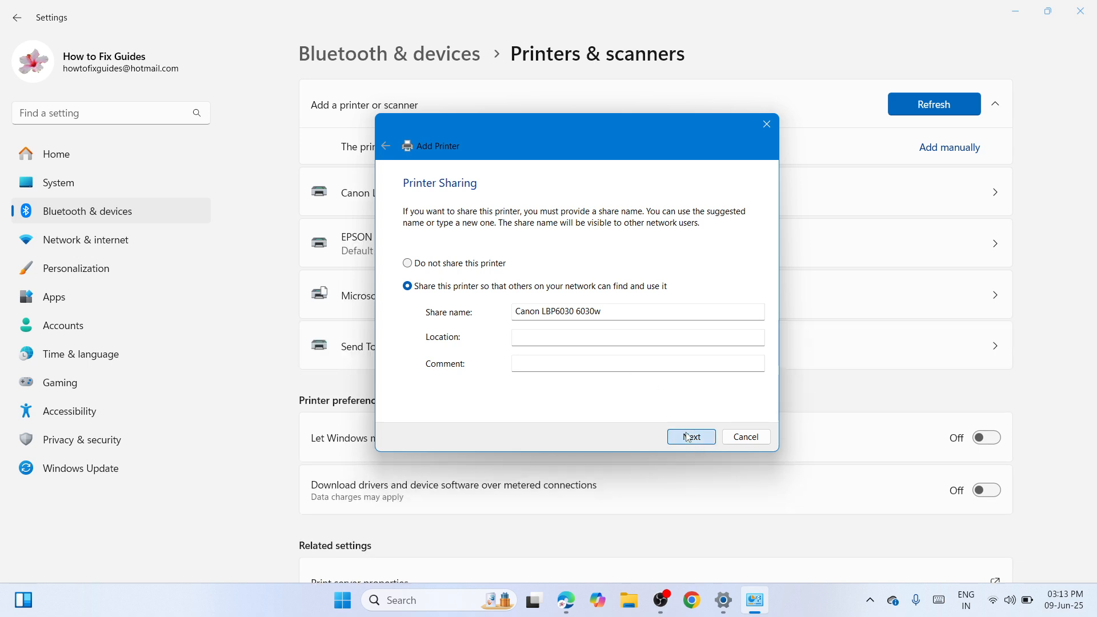
Finish adding the printer with network sharing kept on, without making it the default, and open its settings page.
click(688, 437)
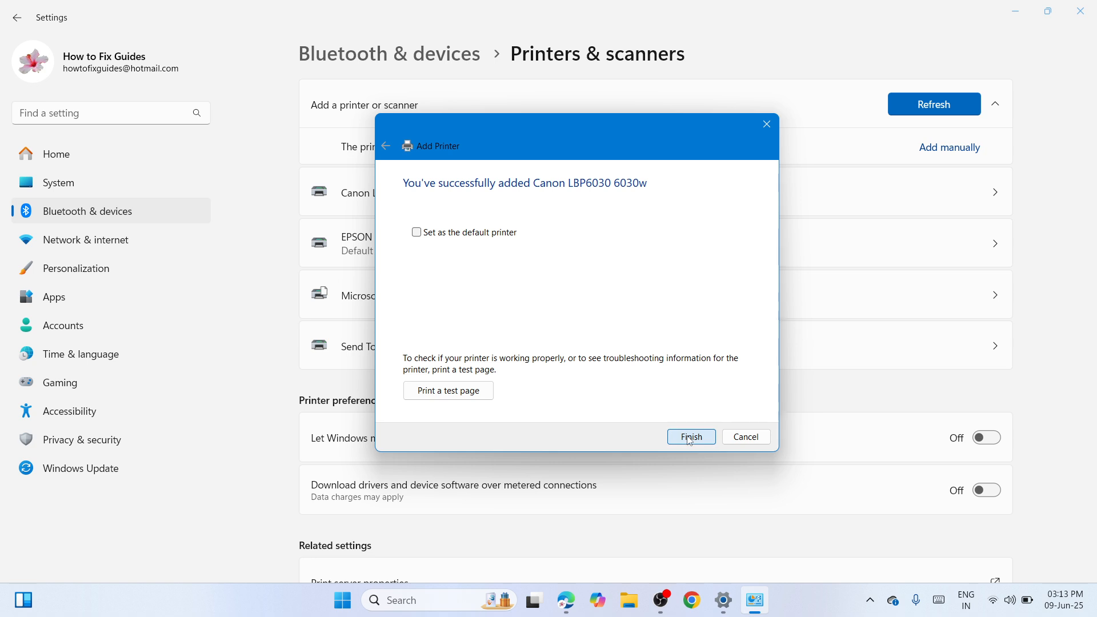
click(689, 438)
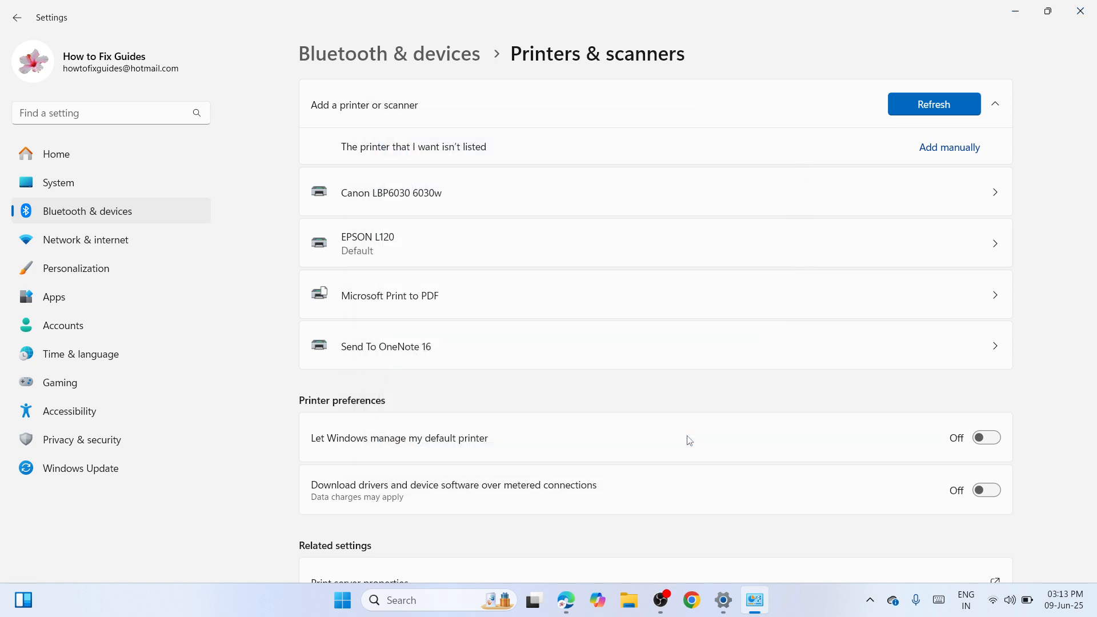
click(765, 200)
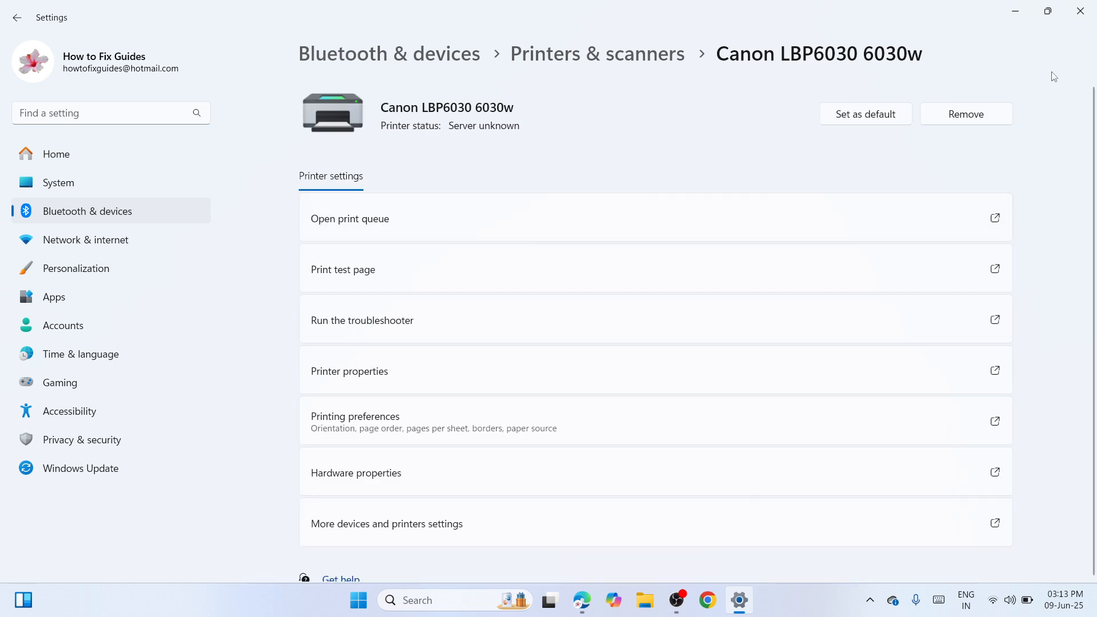
Minimize the Settings window to return to the desktop.
key(super+Down)
key(super+Down)
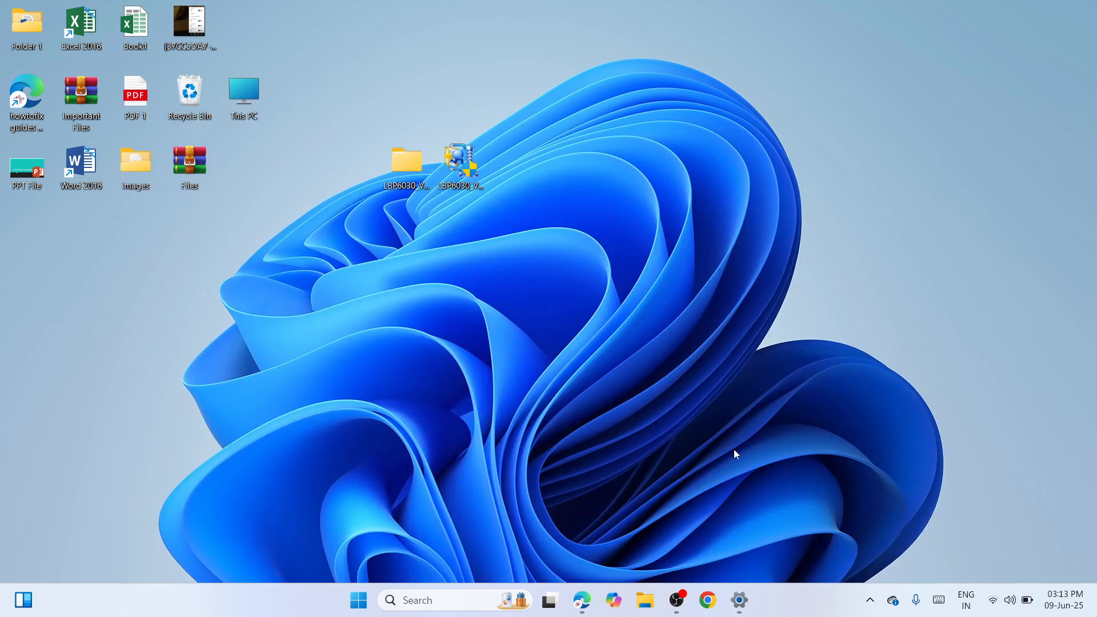
click(676, 609)
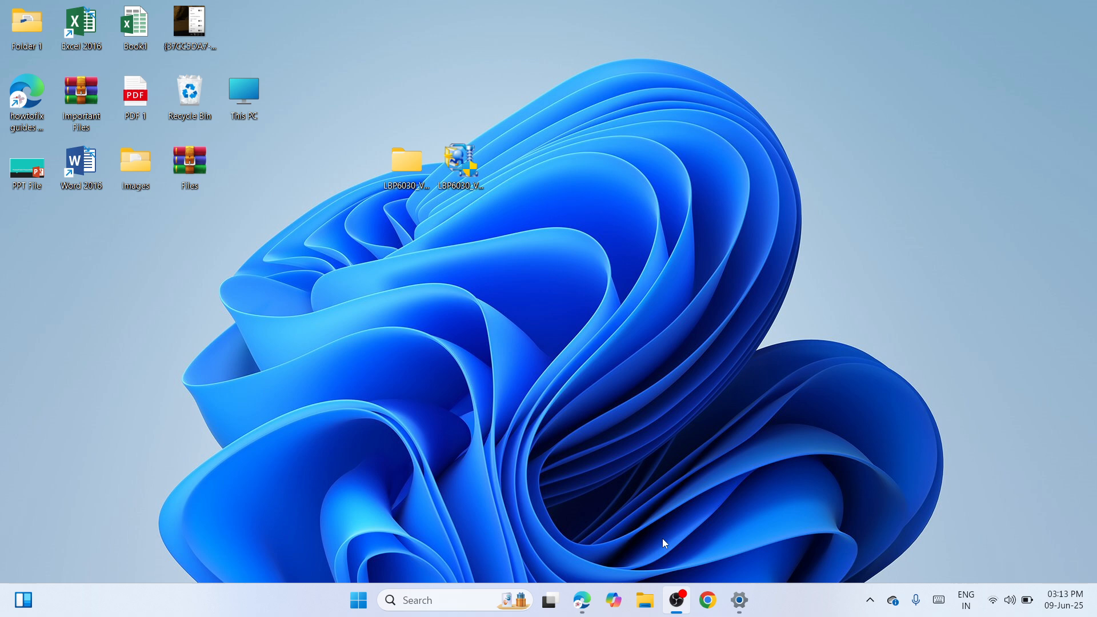